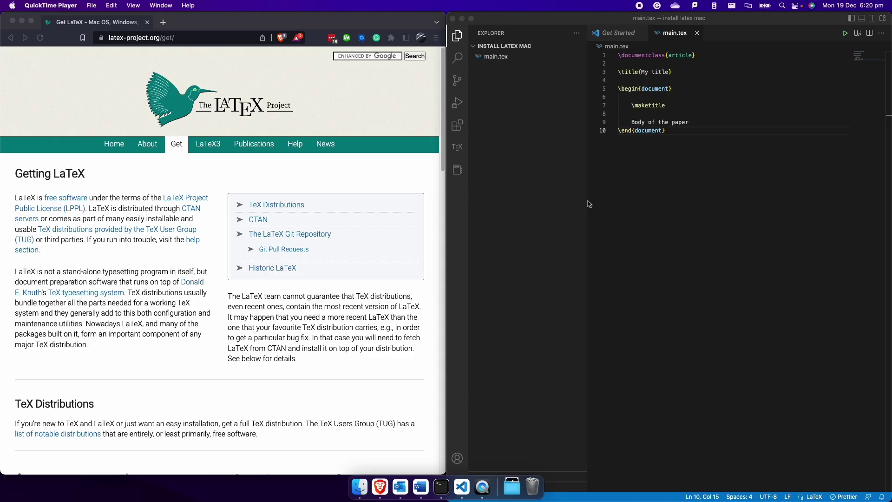
Try building main.tex, which fails with a missing-latexmk error, then switch back to Brave.
{"action": "left_click", "coordinate": [846, 34]}
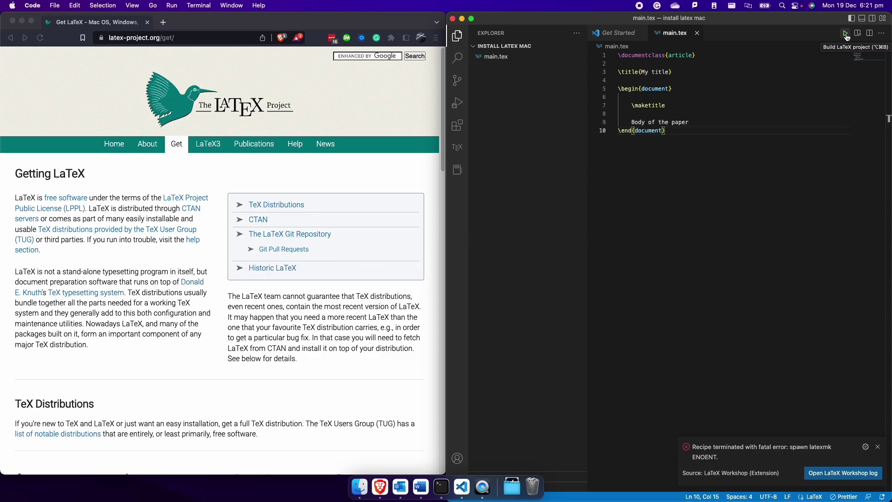
{"action": "left_click", "coordinate": [378, 177]}
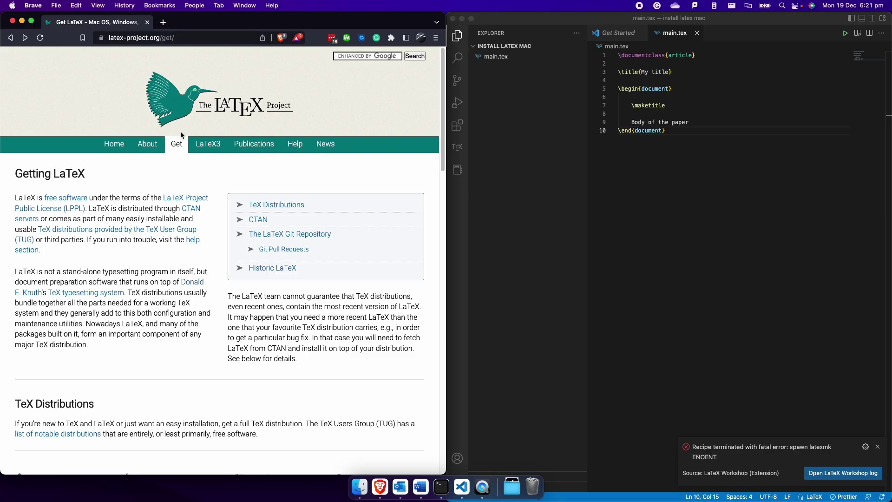
Scroll to the Mac OS section of the Getting LaTeX page and follow the MacTeX link.
{"action": "scroll", "coordinate": [190, 294], "scroll_direction": "down", "scroll_amount": 6}
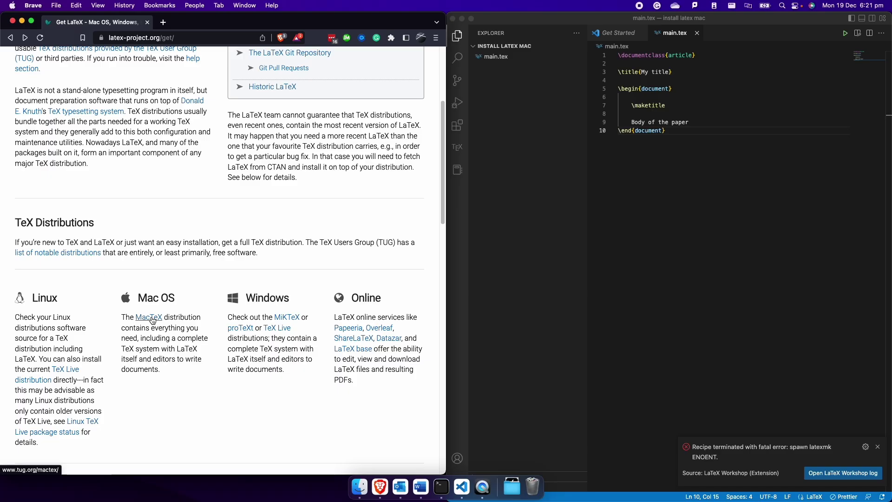
{"action": "left_click", "coordinate": [152, 321]}
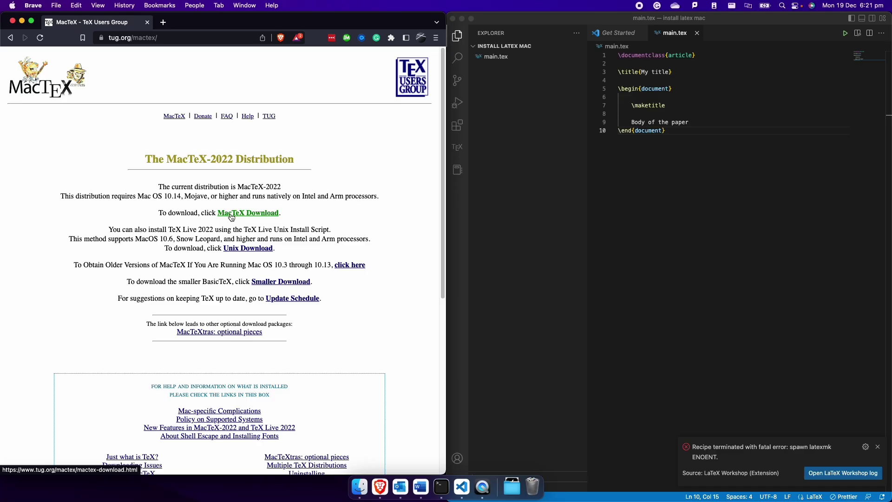
Start downloading the 4.6 GB MacTeX.pkg installer, then go back to the MacTeX-2022 page.
{"action": "left_click", "coordinate": [231, 215]}
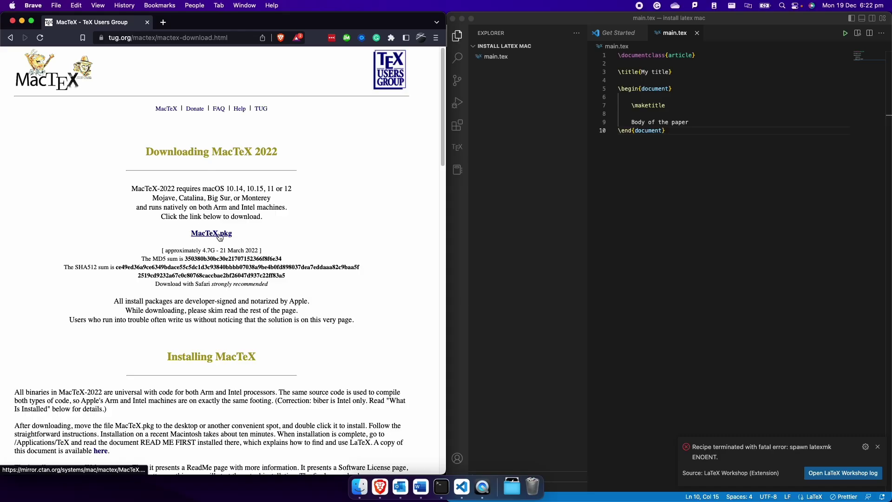
{"action": "left_click", "coordinate": [220, 237]}
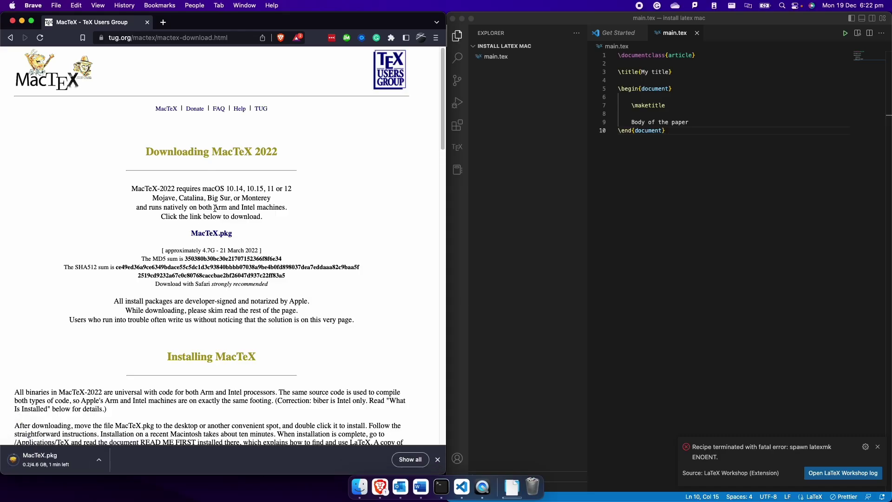
{"action": "left_click_drag", "start_coordinate": [215, 208], "coordinate": [256, 211]}
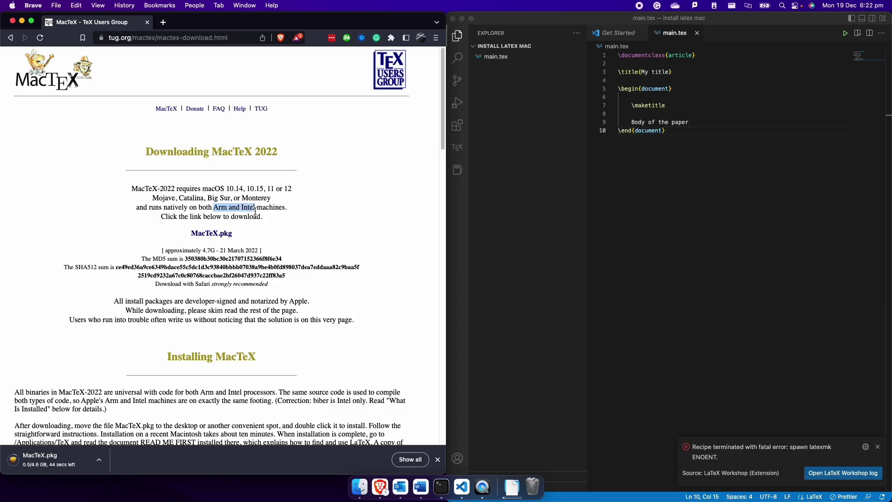
{"action": "left_click", "coordinate": [10, 38]}
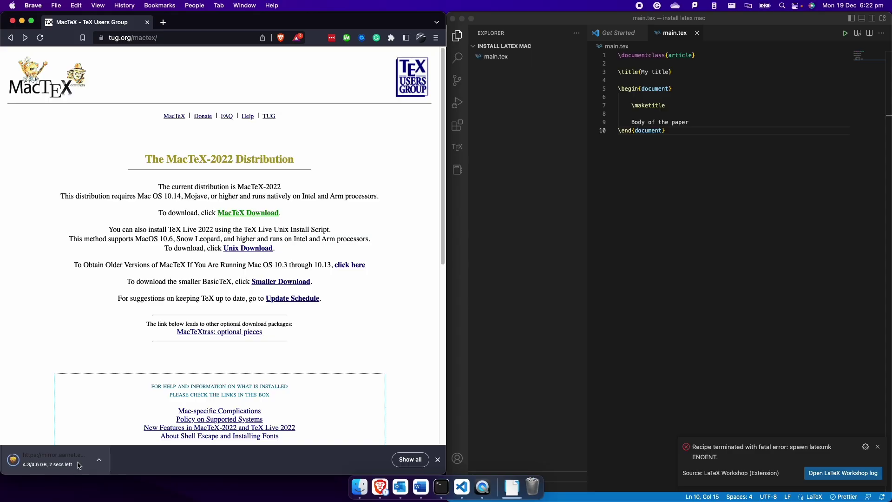
Launch MacTeX.pkg, continue past the Introduction and Read Me, and agree to the licence.
{"action": "left_click", "coordinate": [49, 460]}
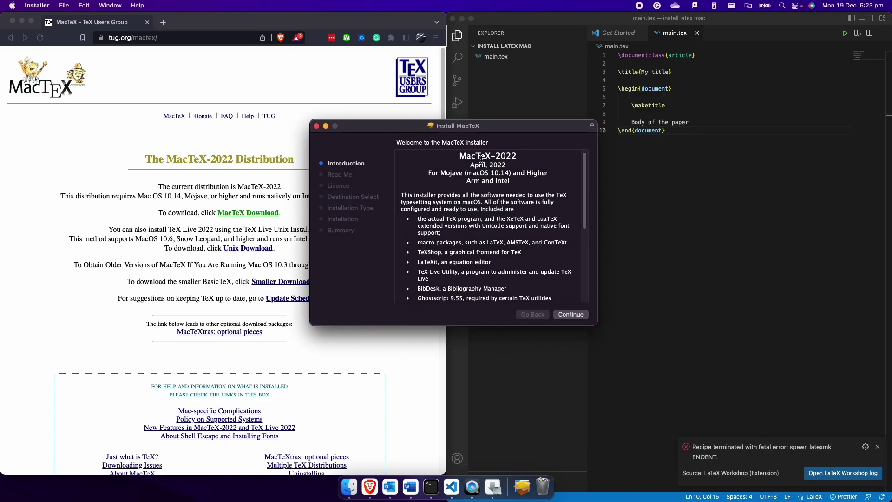
{"action": "left_click_drag", "start_coordinate": [461, 157], "coordinate": [516, 160]}
{"action": "left_click", "coordinate": [579, 318]}
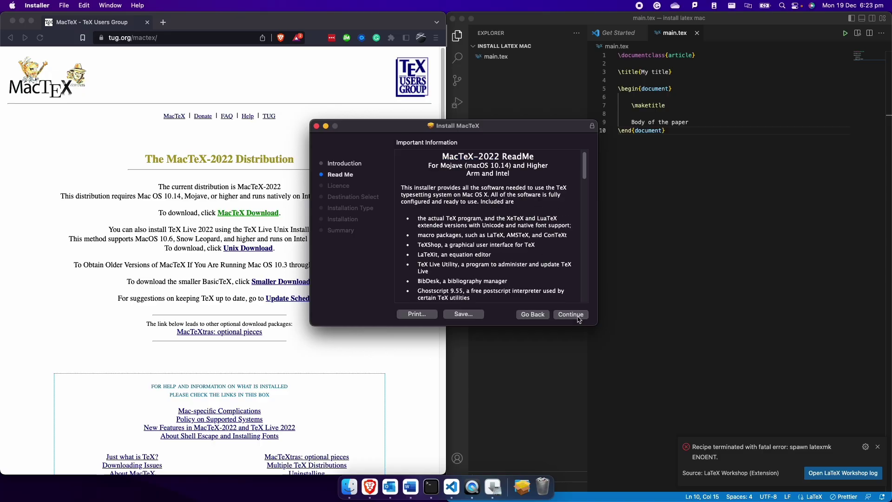
{"action": "left_click", "coordinate": [578, 318]}
{"action": "left_click", "coordinate": [579, 318]}
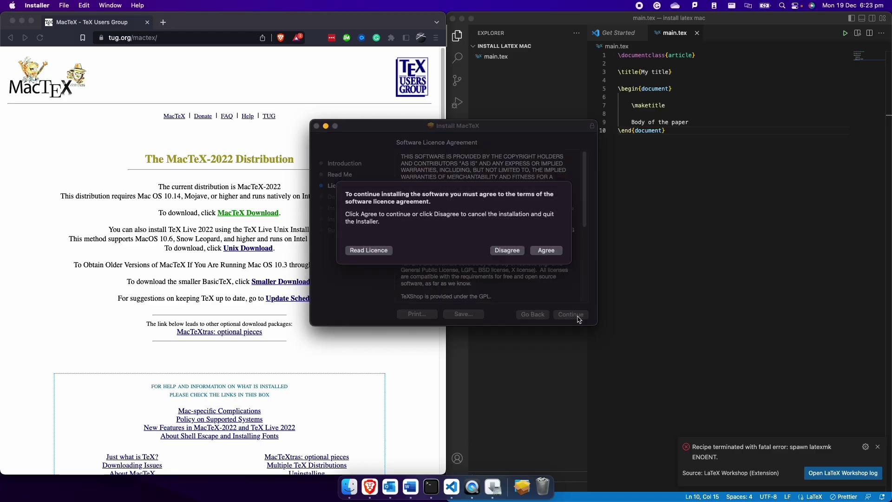
{"action": "left_click", "coordinate": [542, 252]}
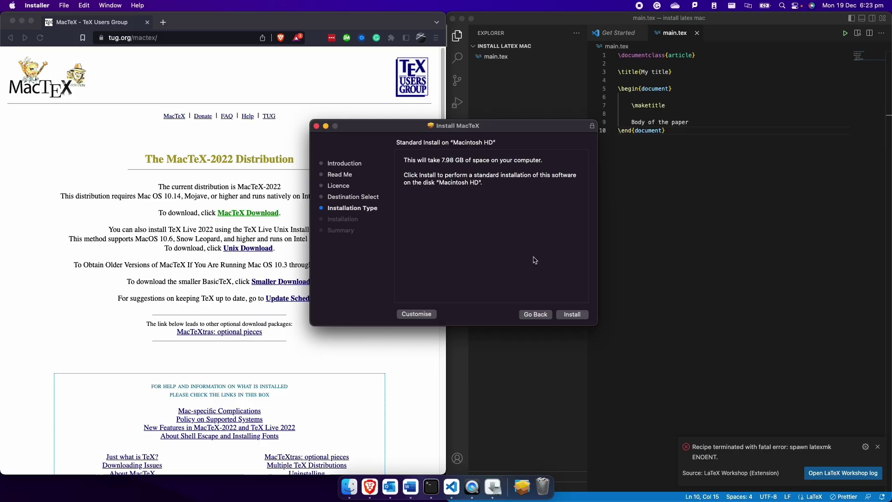
Start the MacTeX install on Macintosh HD, authorising it with the account password.
{"action": "left_click", "coordinate": [573, 314]}
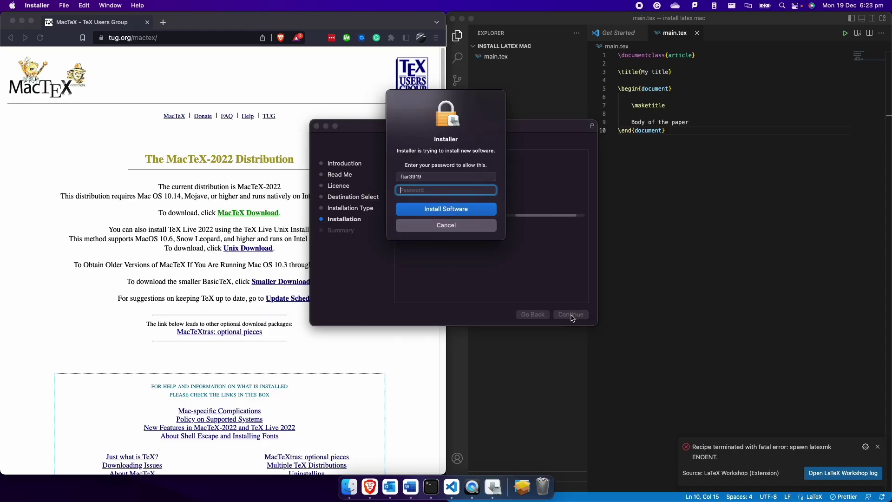
{"action": "type", "text": "•••••••••"}
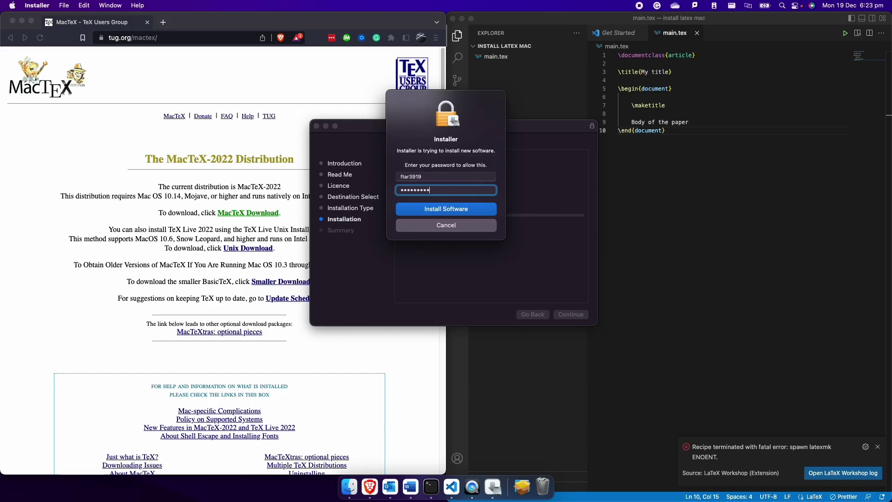
{"action": "key", "text": "Return"}
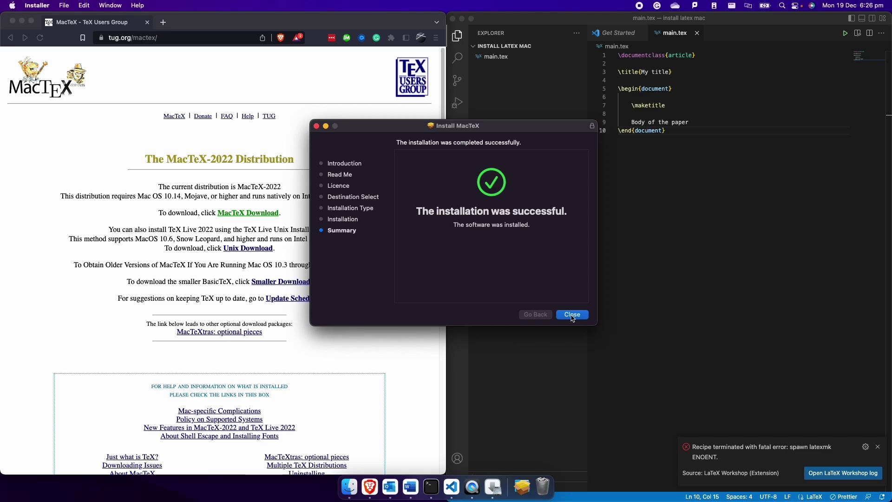
Close the installer, bin the MacTeX package, and show Launchpad's page with TeXShop and other TeX apps.
{"action": "left_click", "coordinate": [573, 319]}
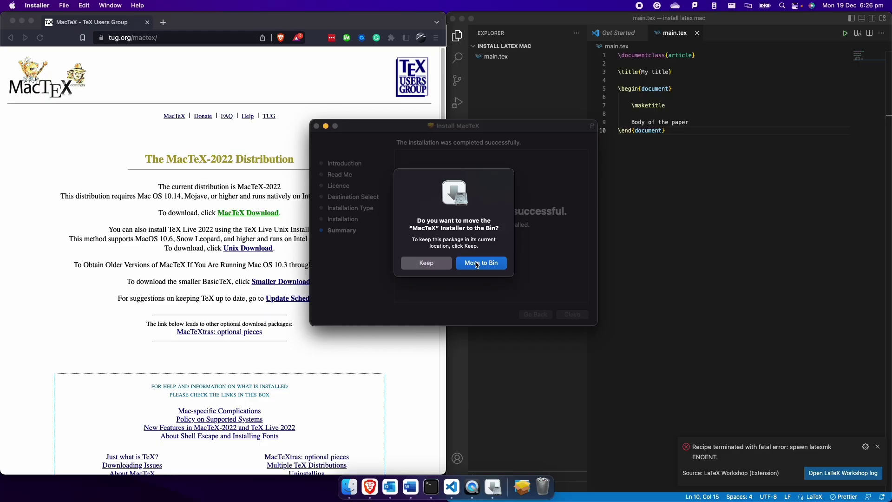
{"action": "left_click", "coordinate": [476, 263]}
{"action": "left_click", "coordinate": [548, 366]}
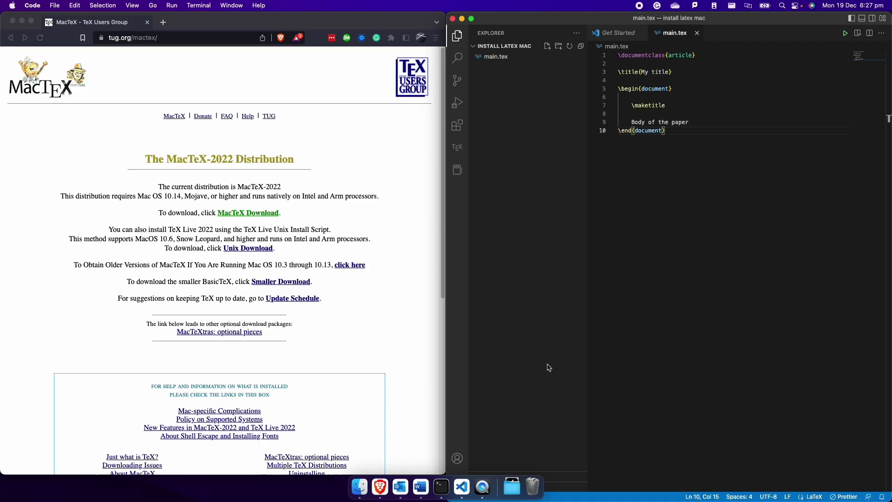
{"action": "key", "text": "F4"}
{"action": "scroll", "coordinate": [548, 367], "scroll_direction": "right", "scroll_amount": 5}
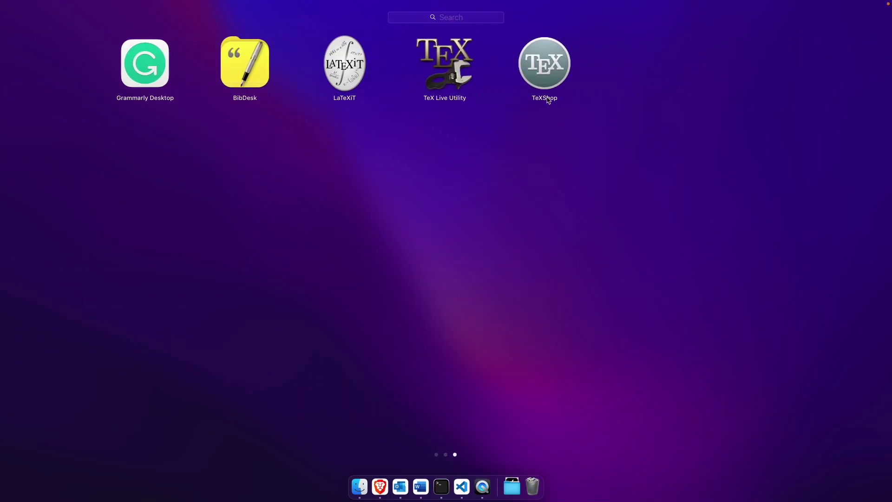
Launch TeXShop and paste main.tex's ten-line article source from VS Code into its maximised Untitled window.
{"action": "left_click", "coordinate": [547, 67]}
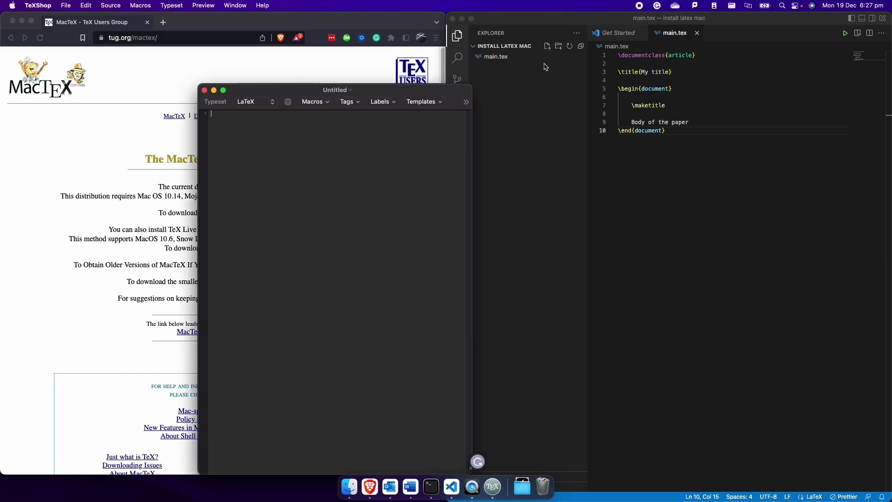
{"action": "left_click_drag", "start_coordinate": [372, 91], "coordinate": [322, 52]}
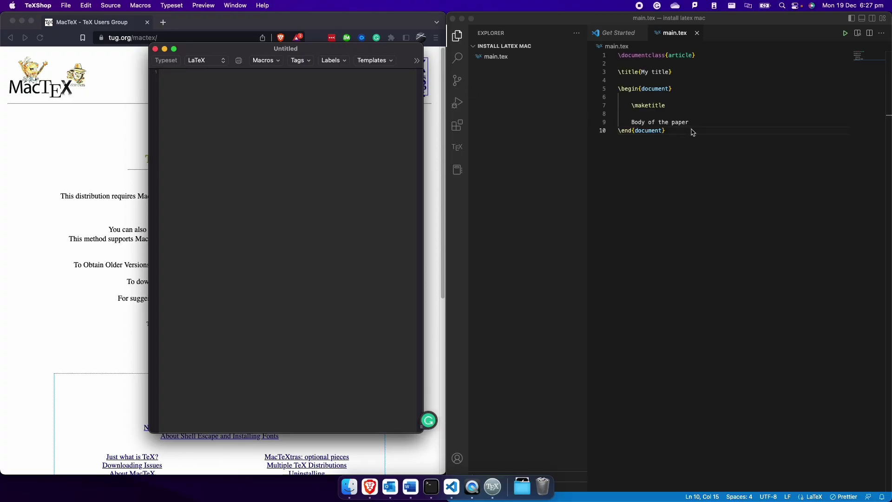
{"action": "left_click_drag", "start_coordinate": [693, 131], "coordinate": [604, 60]}
{"action": "key", "text": "super+c"}
{"action": "left_click", "coordinate": [342, 119]}
{"action": "key", "text": "super+v"}
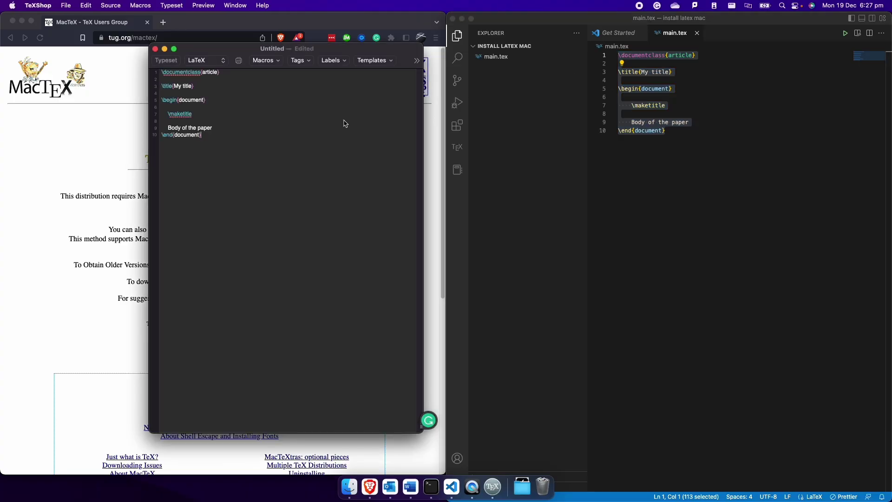
{"action": "double_click", "coordinate": [342, 48]}
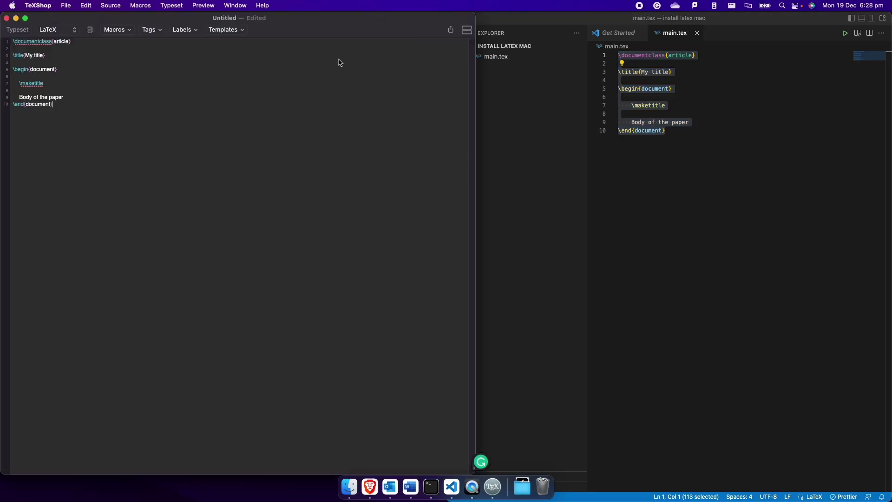
Typeset the article, saving it as Untitled.tex in Downloads and granting TeXShop folder access.
{"action": "left_click", "coordinate": [22, 35]}
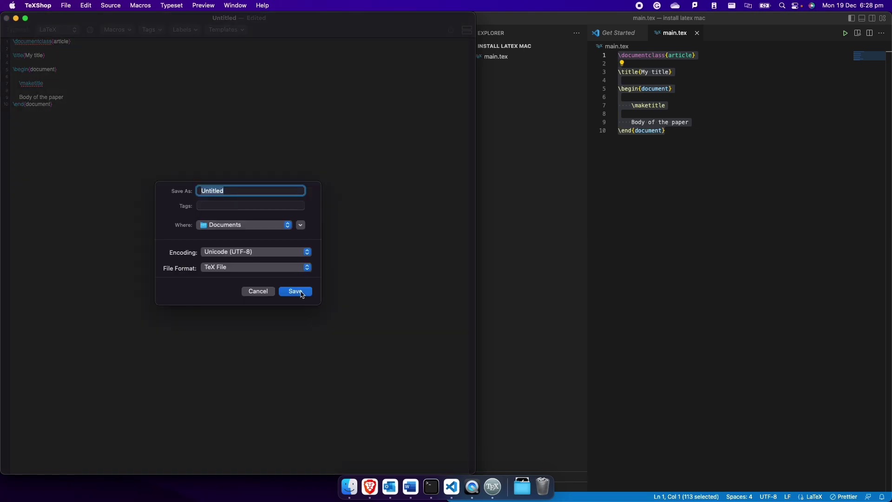
{"action": "left_click", "coordinate": [233, 226]}
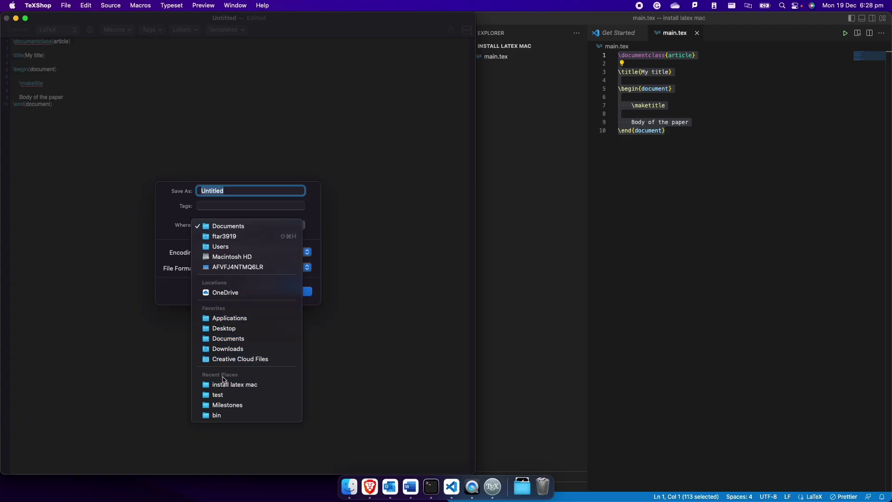
{"action": "left_click", "coordinate": [225, 348]}
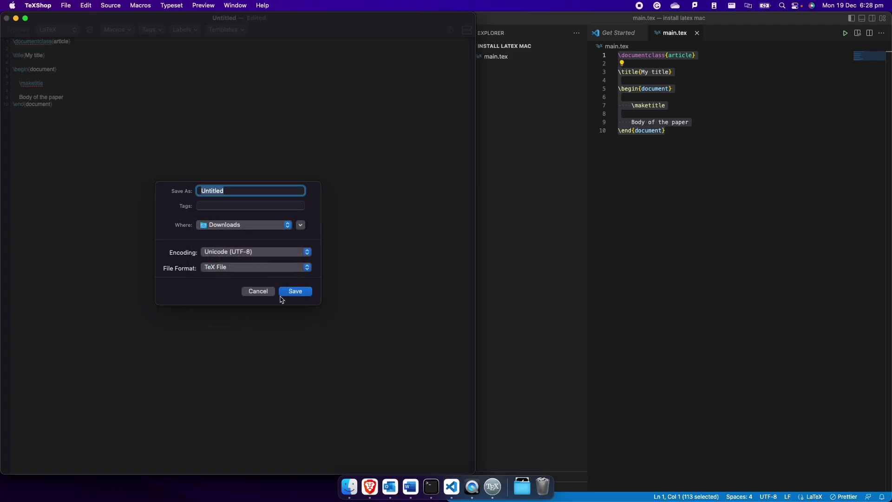
{"action": "left_click", "coordinate": [290, 294]}
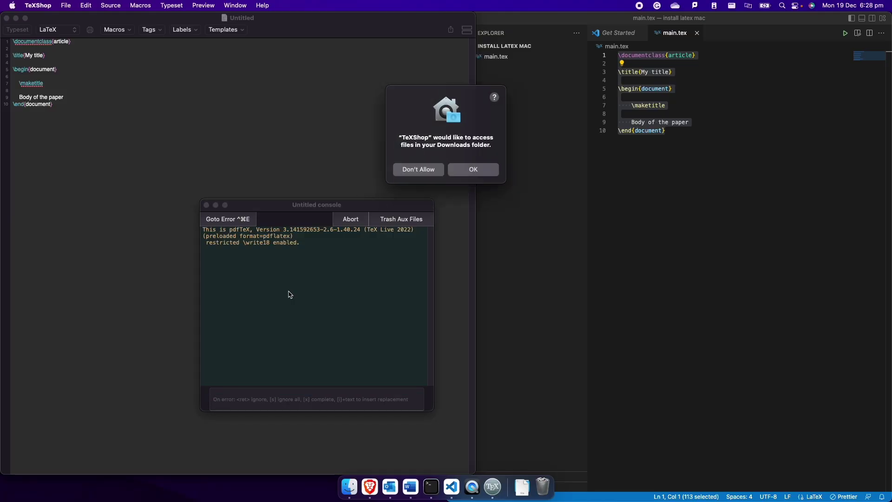
{"action": "left_click", "coordinate": [465, 172]}
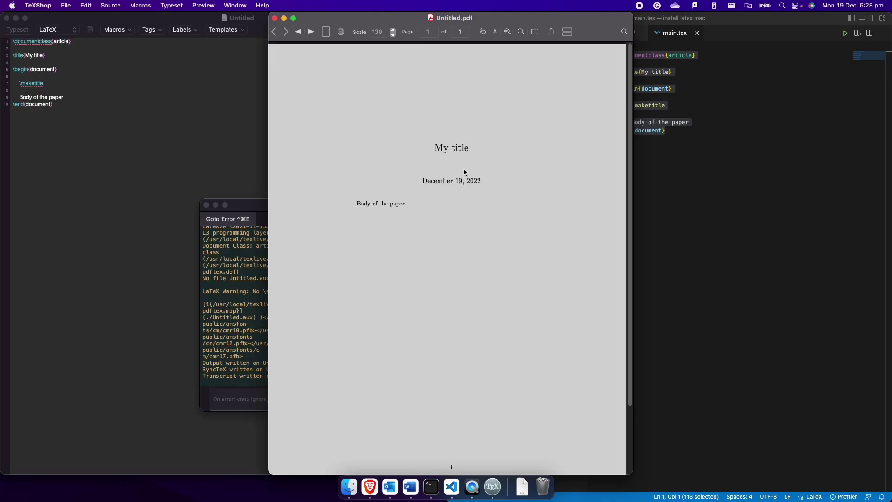
Append '. Add more text' after 'Body of the paper' and retypeset the PDF.
{"action": "left_click", "coordinate": [70, 99]}
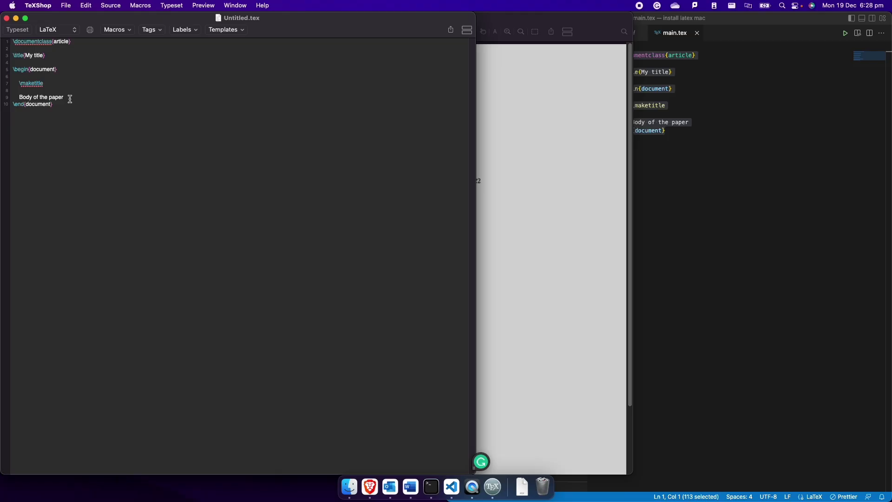
{"action": "type", "text": ". Add more text"}
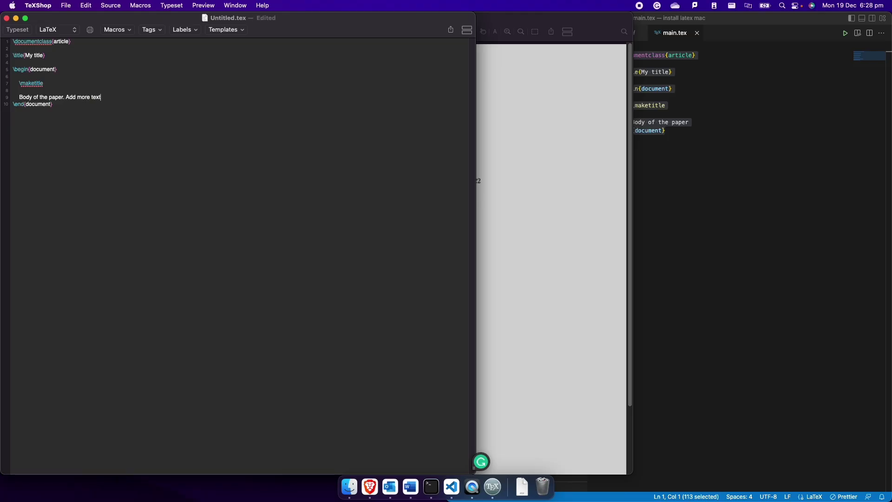
{"action": "left_click", "coordinate": [19, 30]}
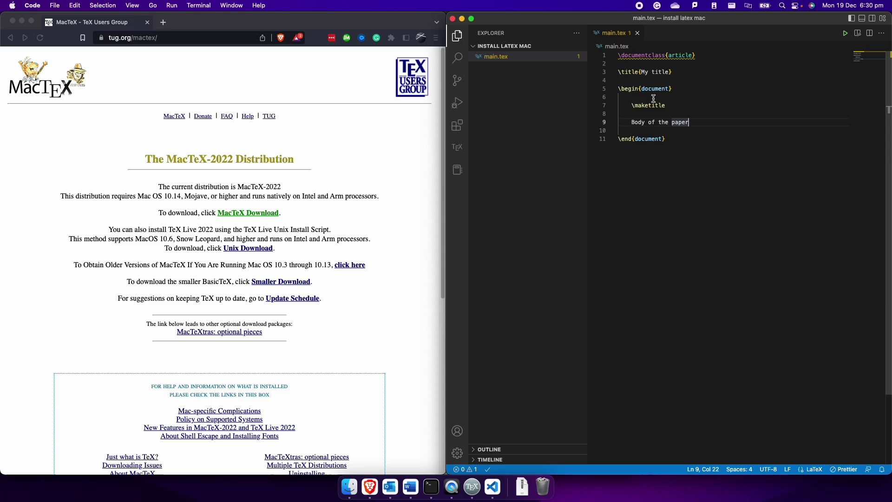
Build main.tex with LaTeX Workshop, add a 'More text' line, and check it in the rebuilt main.pdf.
{"action": "left_click", "coordinate": [846, 34]}
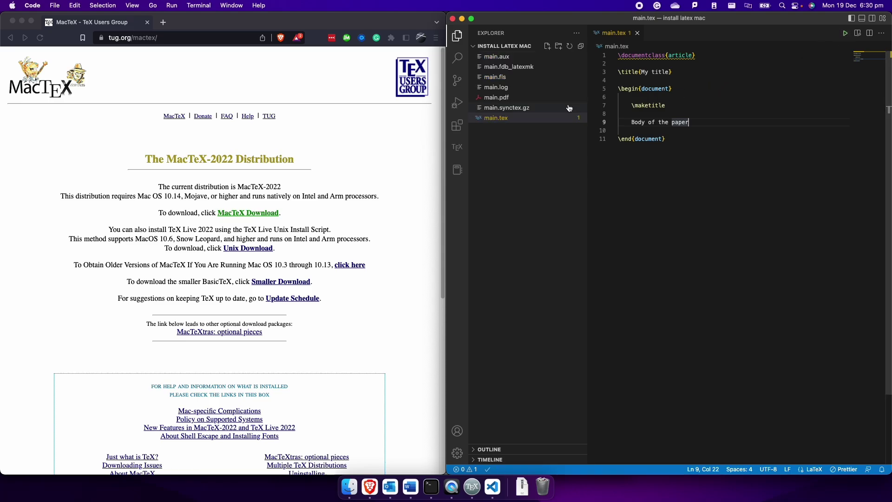
{"action": "left_click", "coordinate": [496, 99]}
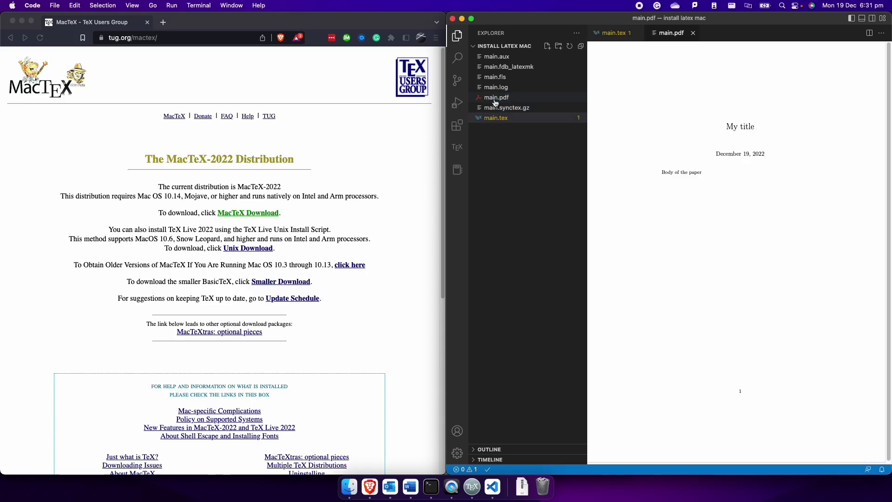
{"action": "left_click", "coordinate": [614, 33]}
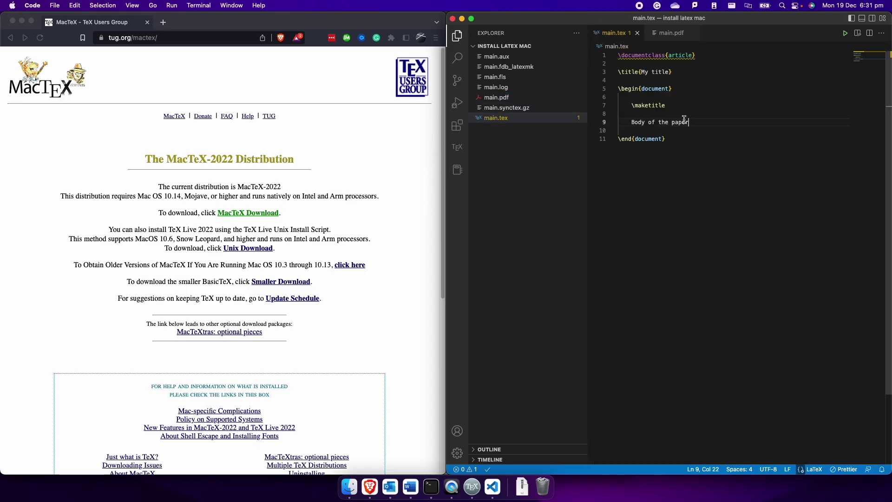
{"action": "key", "text": "Return"}
{"action": "key", "text": "Return"}
{"action": "type", "text": "More text"}
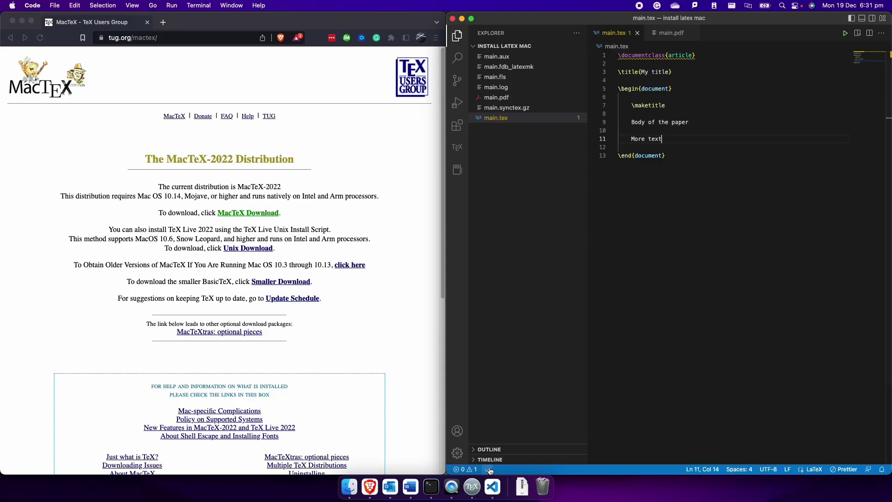
{"action": "left_click", "coordinate": [671, 32]}
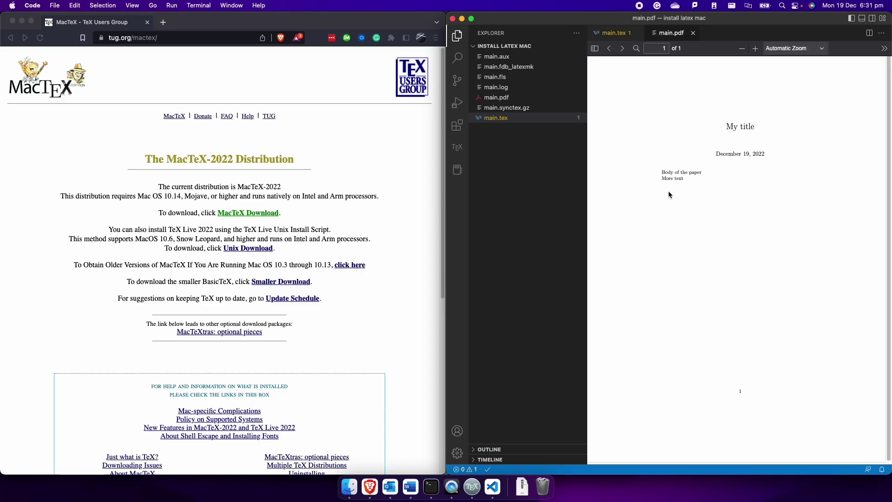